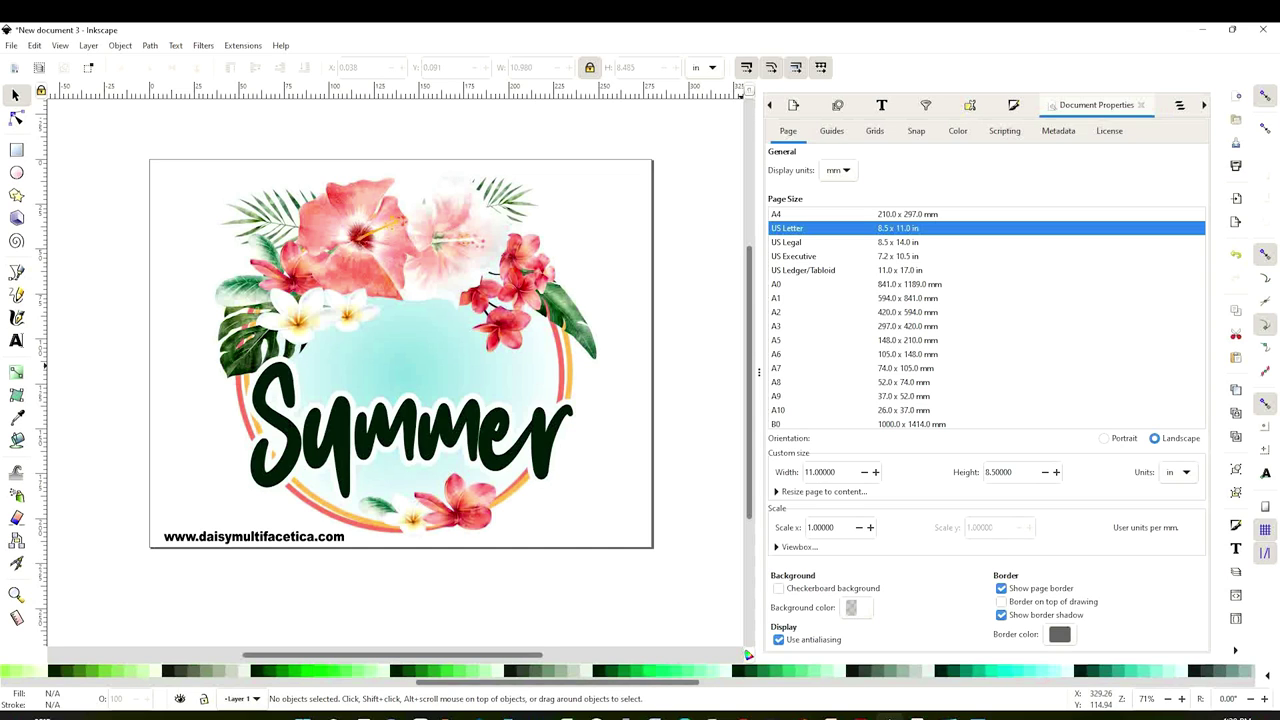
# - Delete the existing Summer flower design from the page
pyautogui.moveTo(383, 274)
pyautogui.mouseDown()
pyautogui.moveTo(457, 266)
pyautogui.moveTo(388, 270)
pyautogui.mouseUp()
pyautogui.press('Delete')
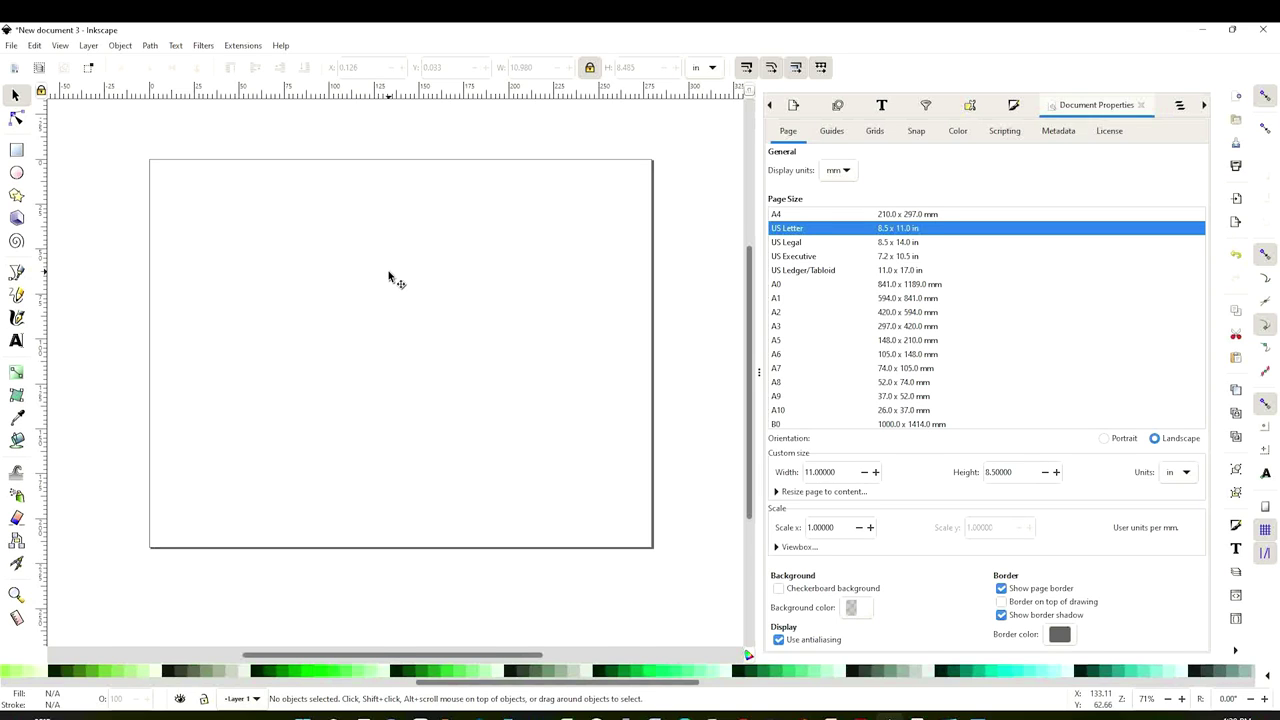
# - Switch the US Letter page orientation to portrait and back to landscape in the document properties
pyautogui.click(11, 47)
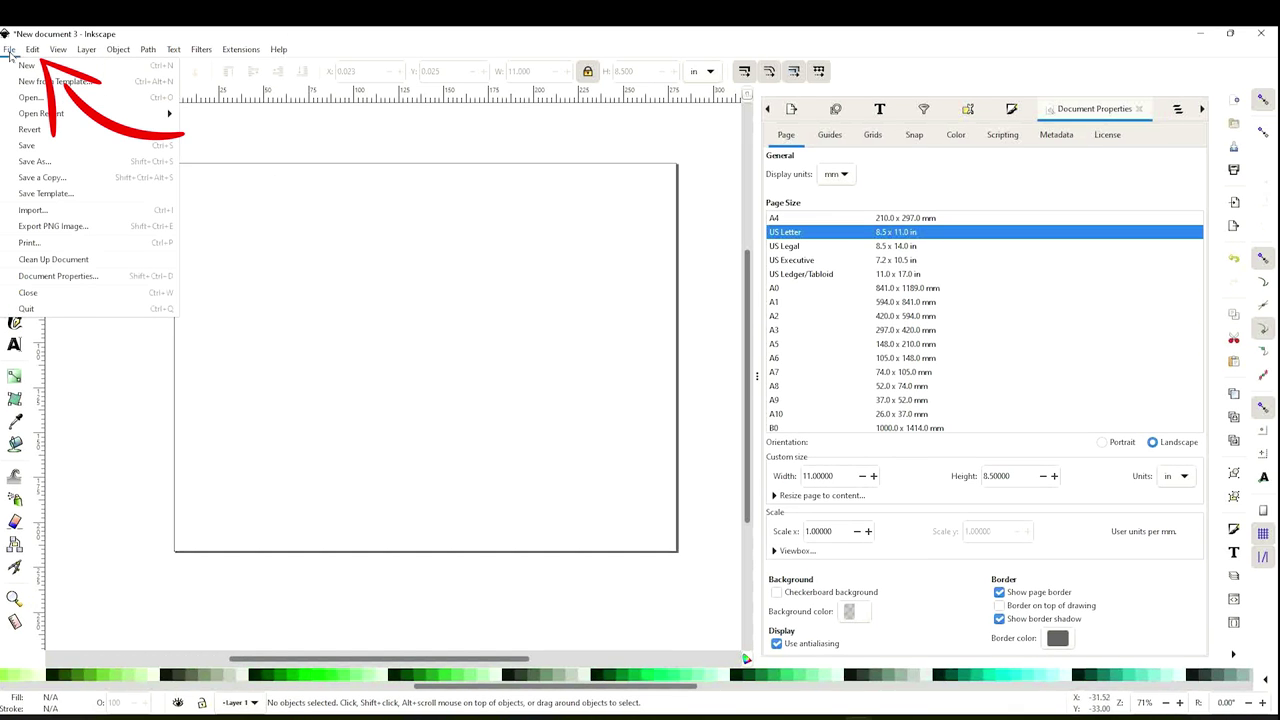
pyautogui.click(99, 279)
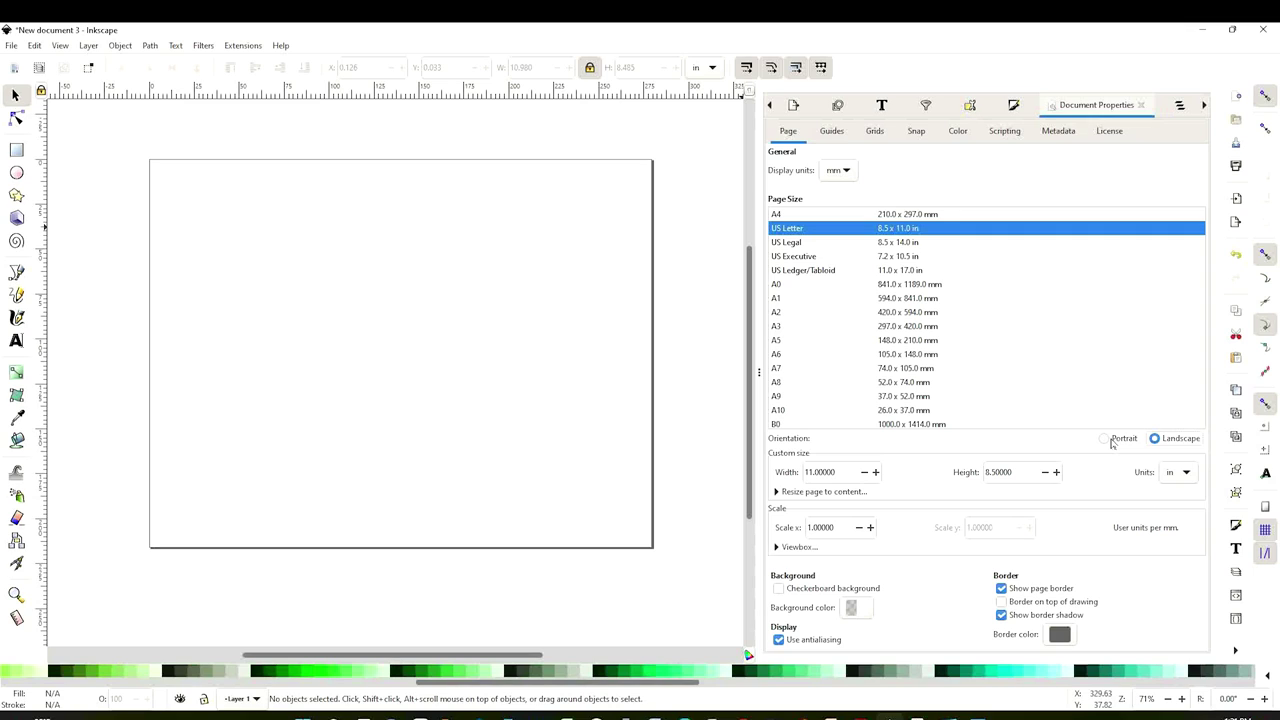
pyautogui.click(1110, 440)
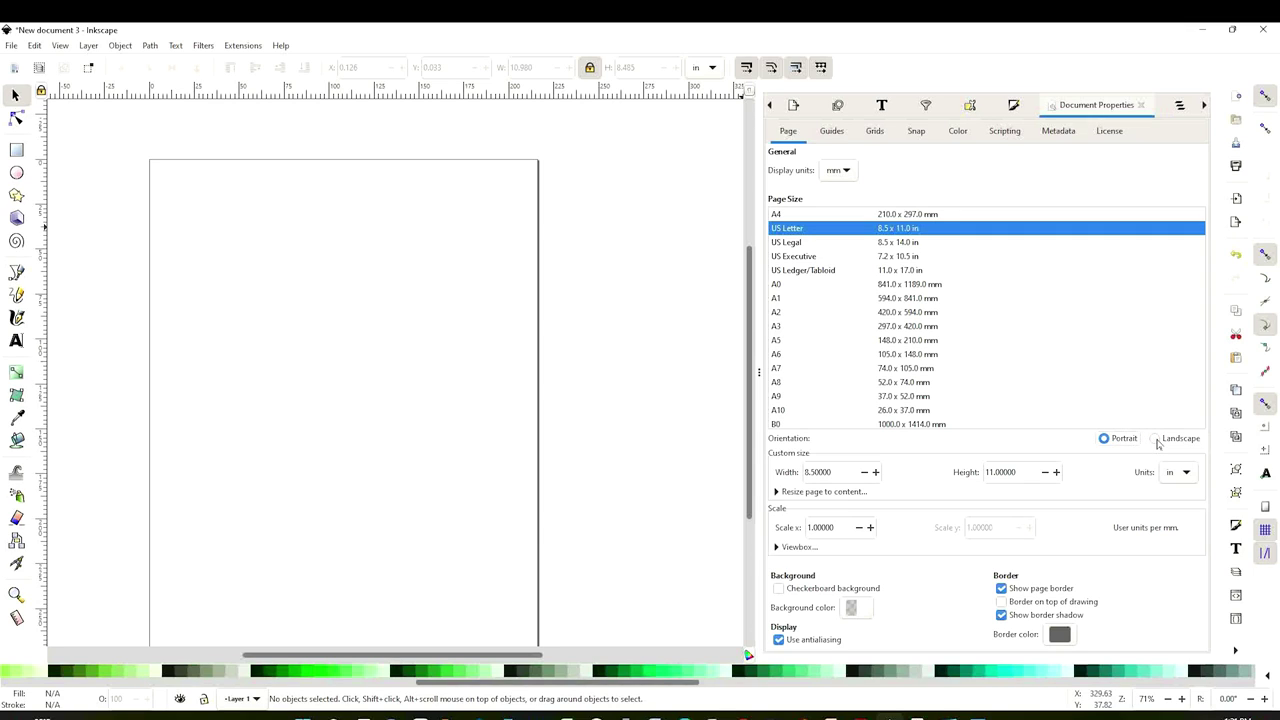
pyautogui.click(1156, 440)
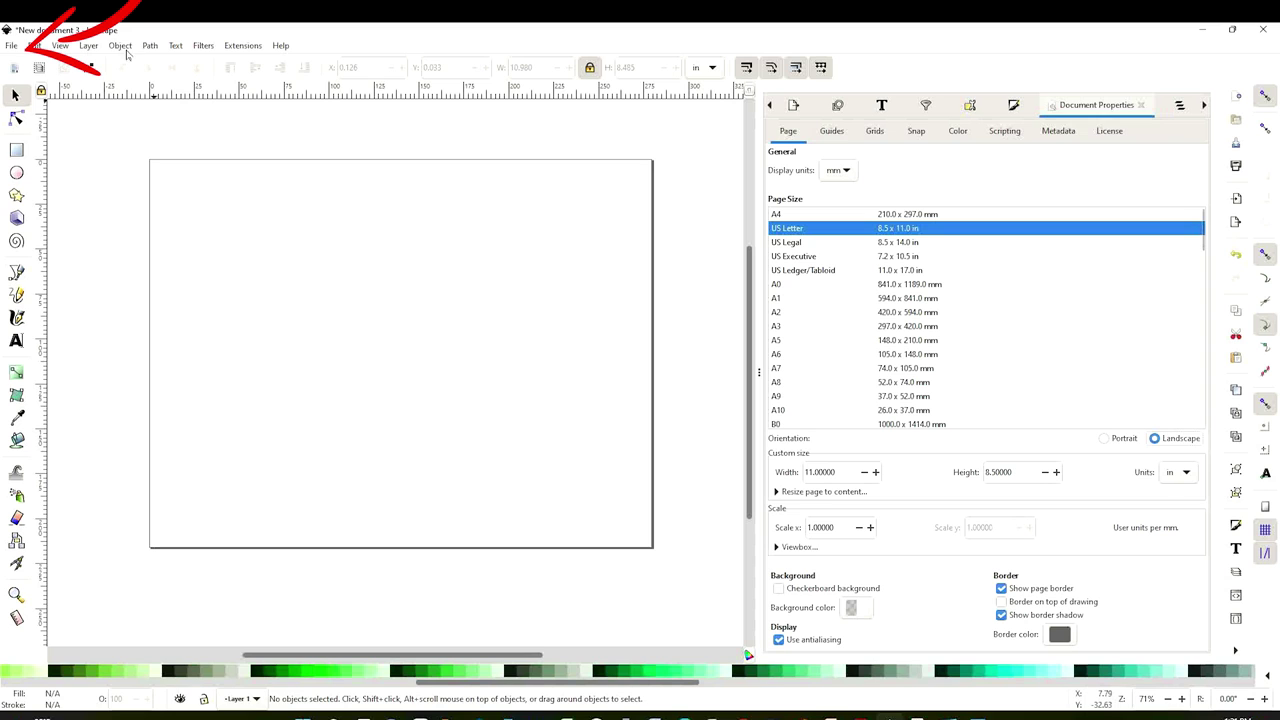
# - Import the image "Tropical Summer flowers 1 PNG wb" from the For Tutorials folder, accepting the bitmap import options
pyautogui.click(11, 46)
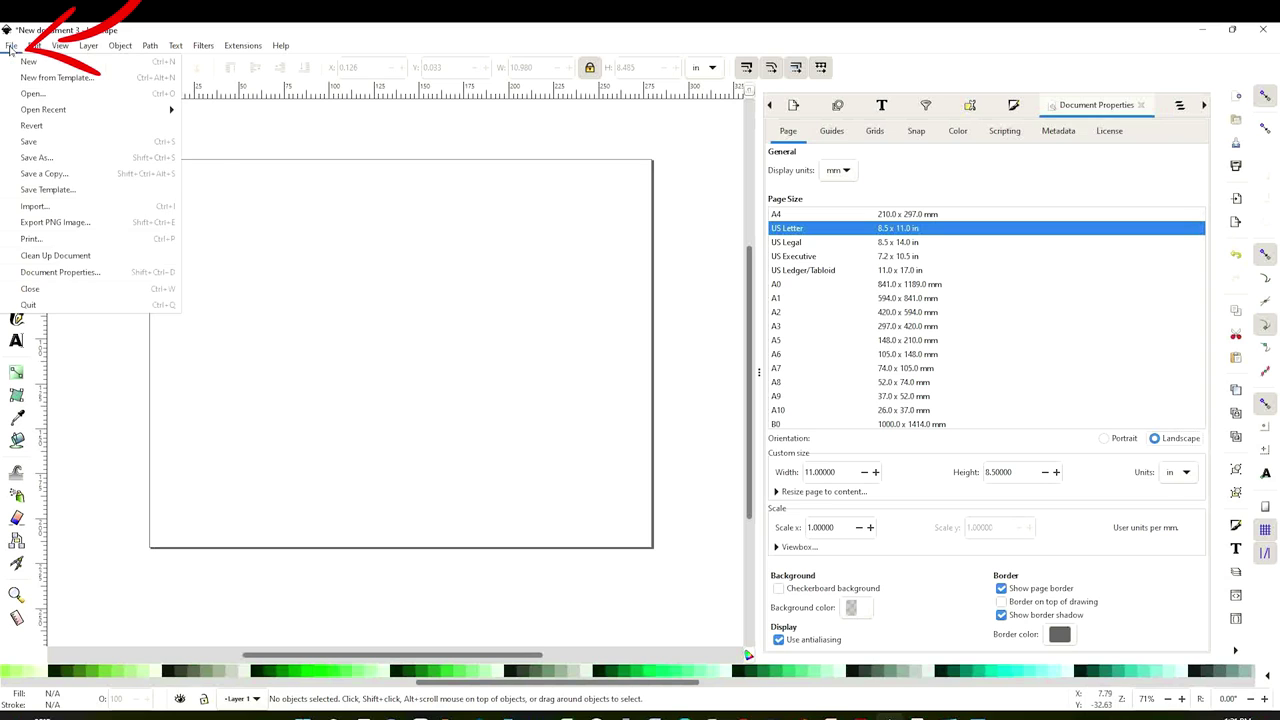
pyautogui.click(35, 206)
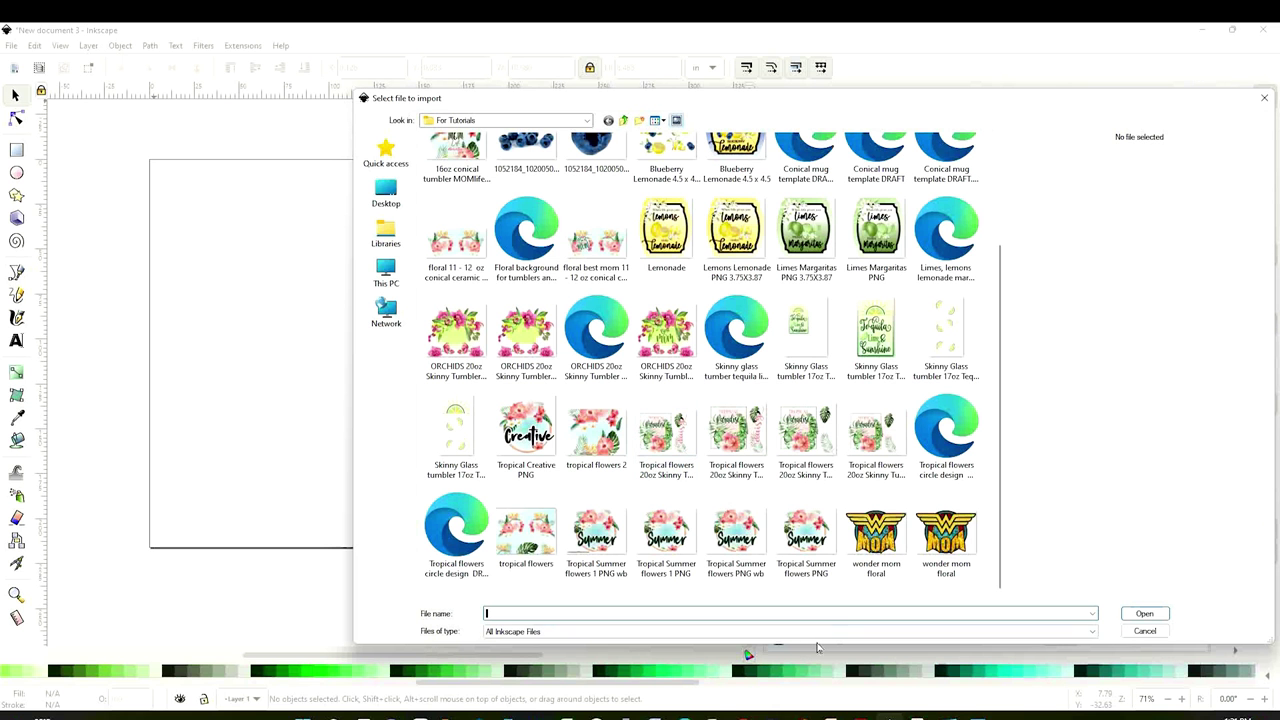
pyautogui.click(596, 530)
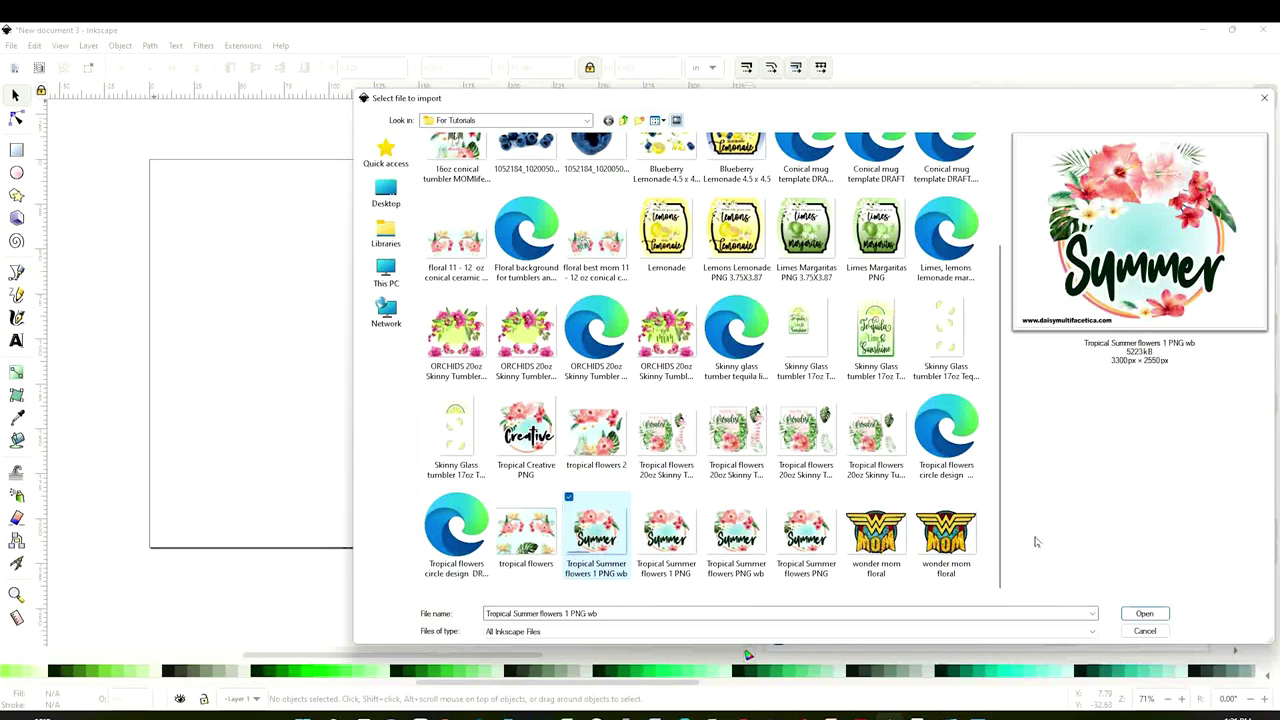
pyautogui.click(1146, 614)
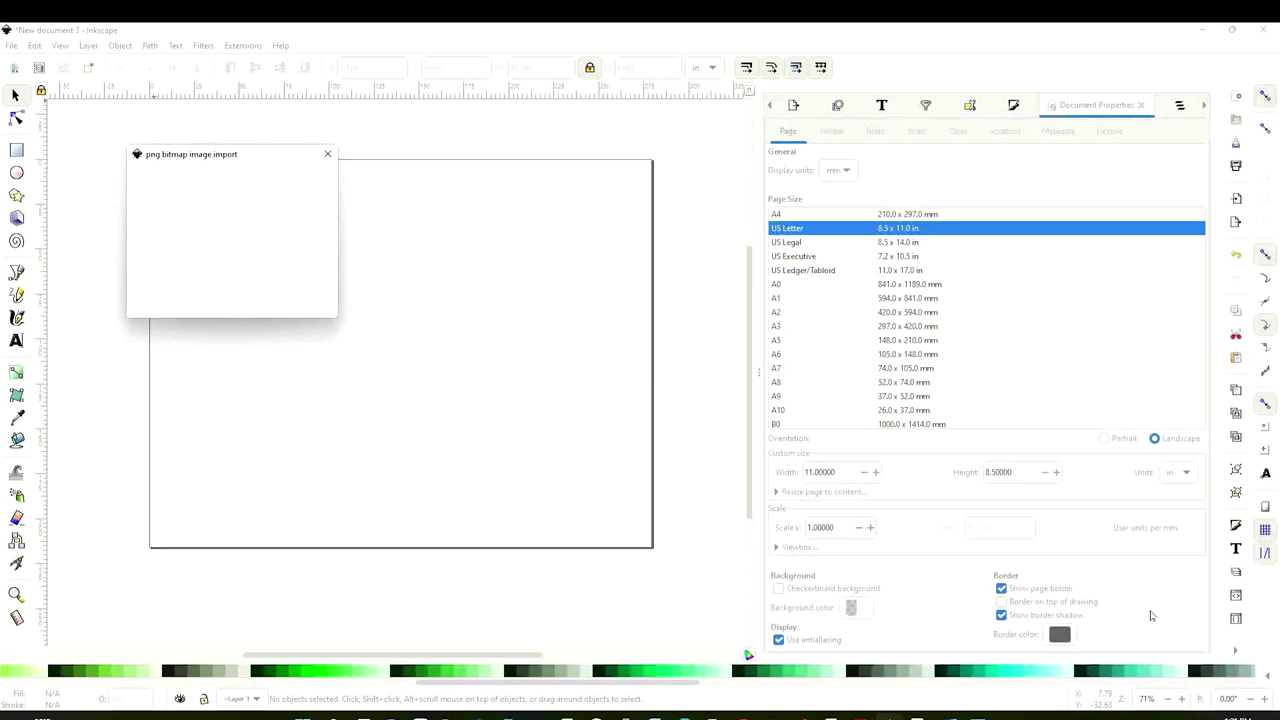
pyautogui.click(310, 305)
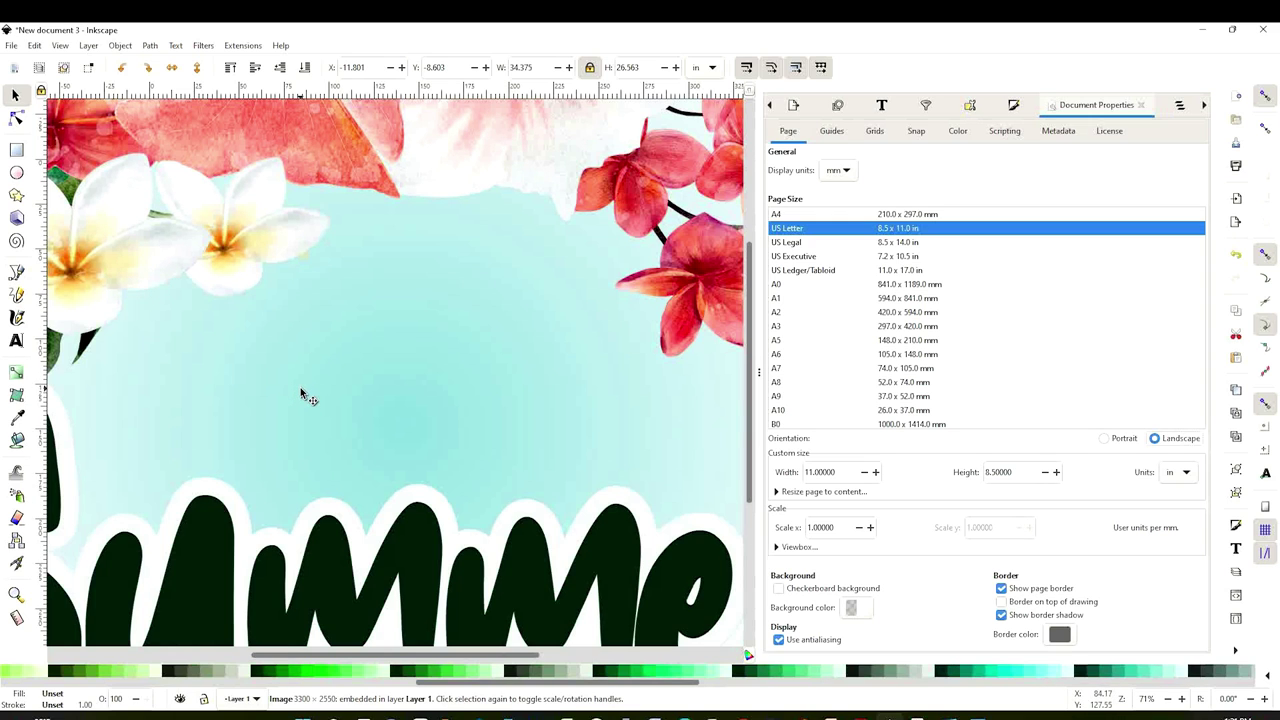
# - Resize the imported Summer image to a width of 11 in, keeping its proportions locked
pyautogui.moveTo(298, 390); pyautogui.dragTo(335, 420)
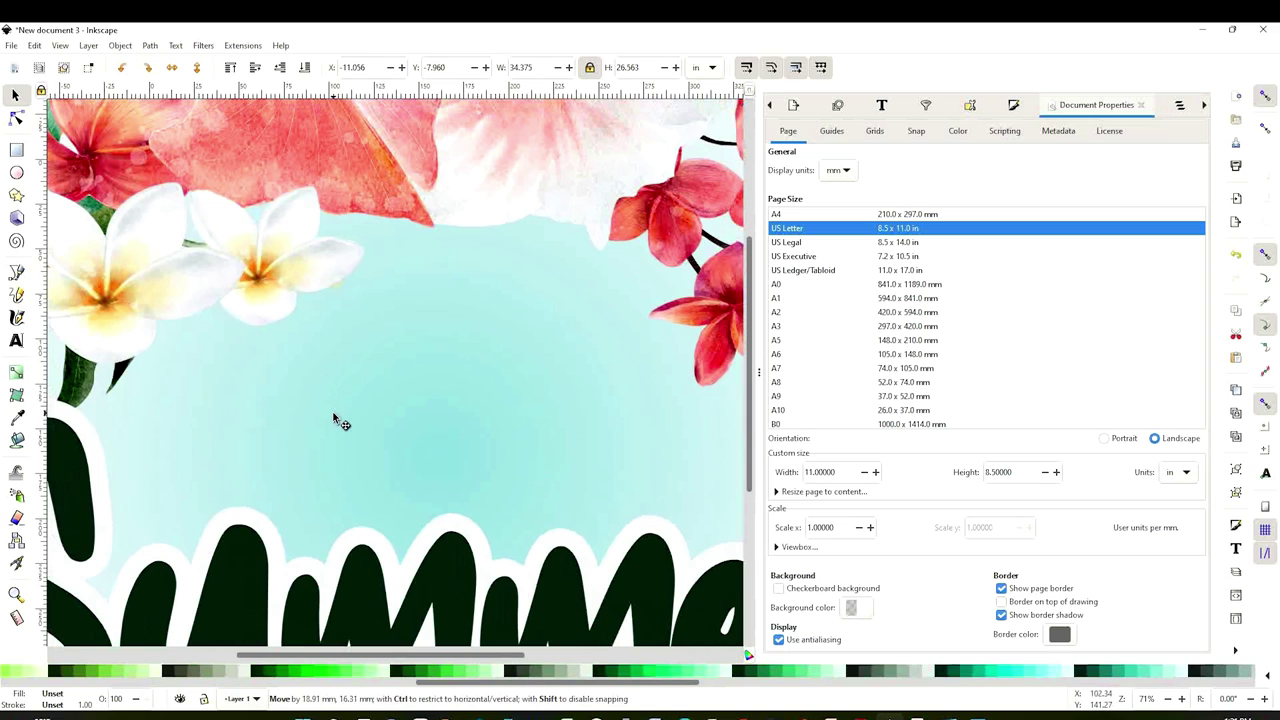
pyautogui.moveTo(494, 374); pyautogui.dragTo(472, 355)
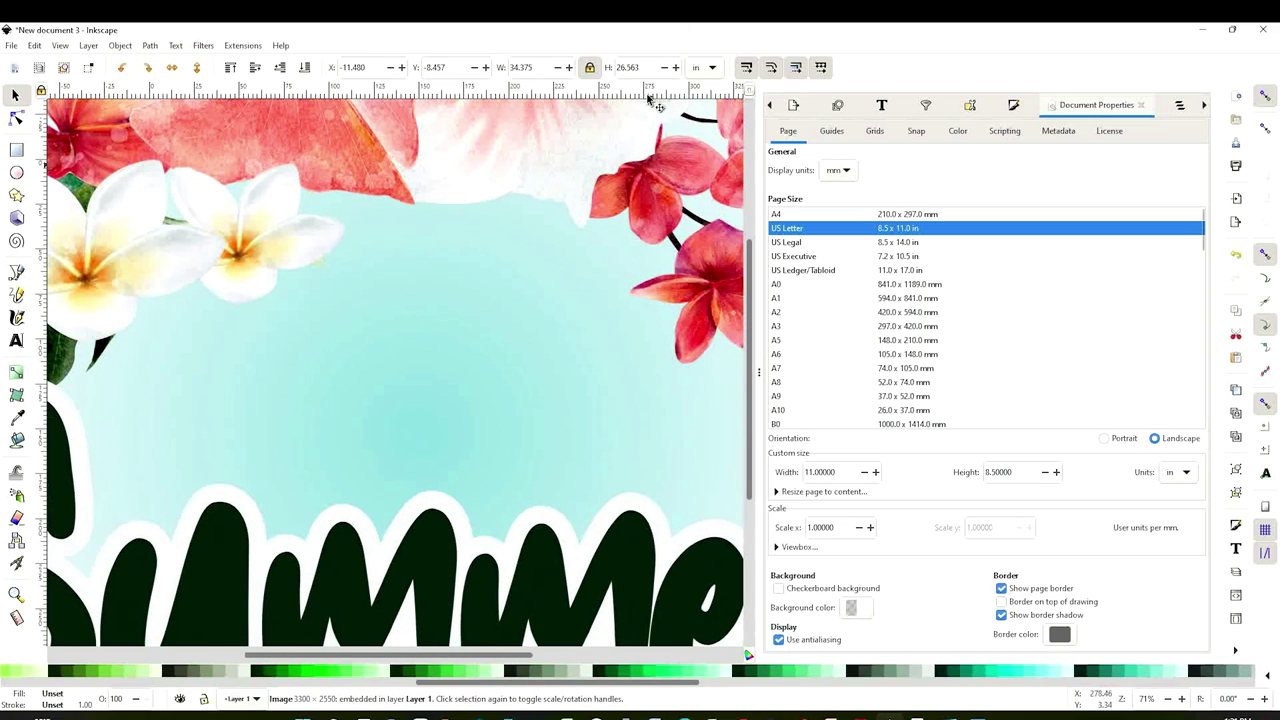
pyautogui.click(712, 69)
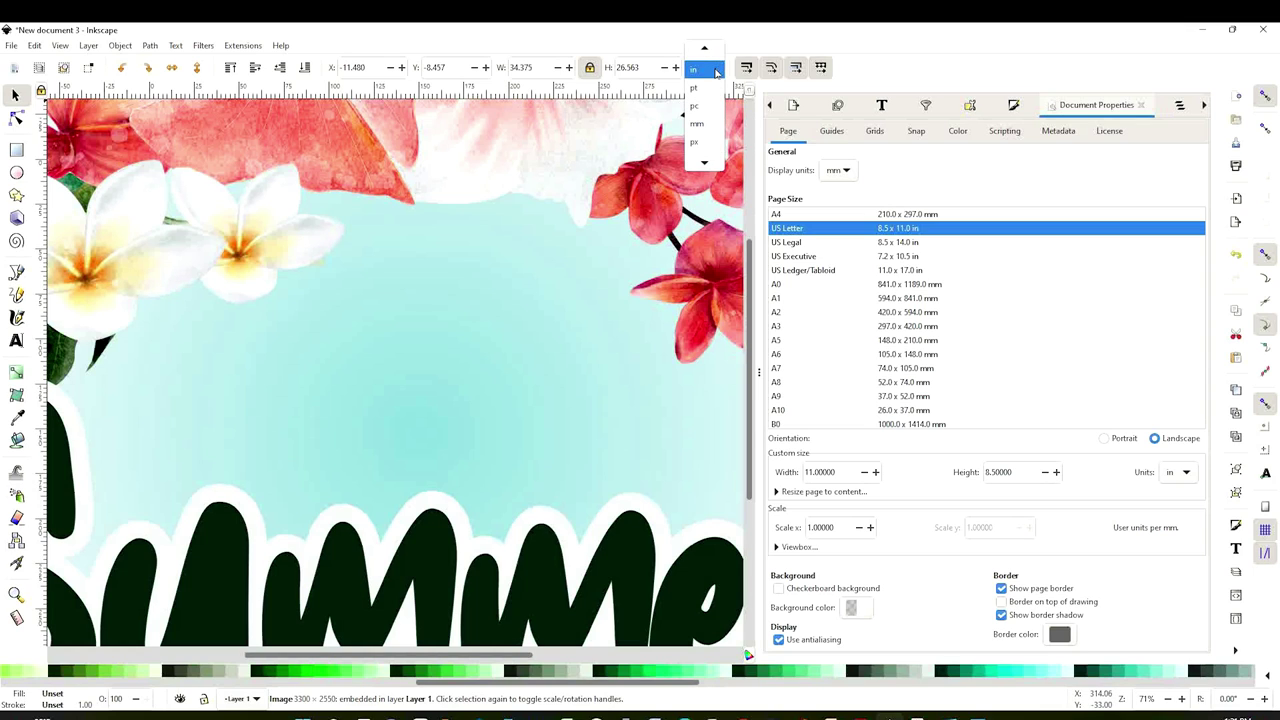
pyautogui.click(700, 70)
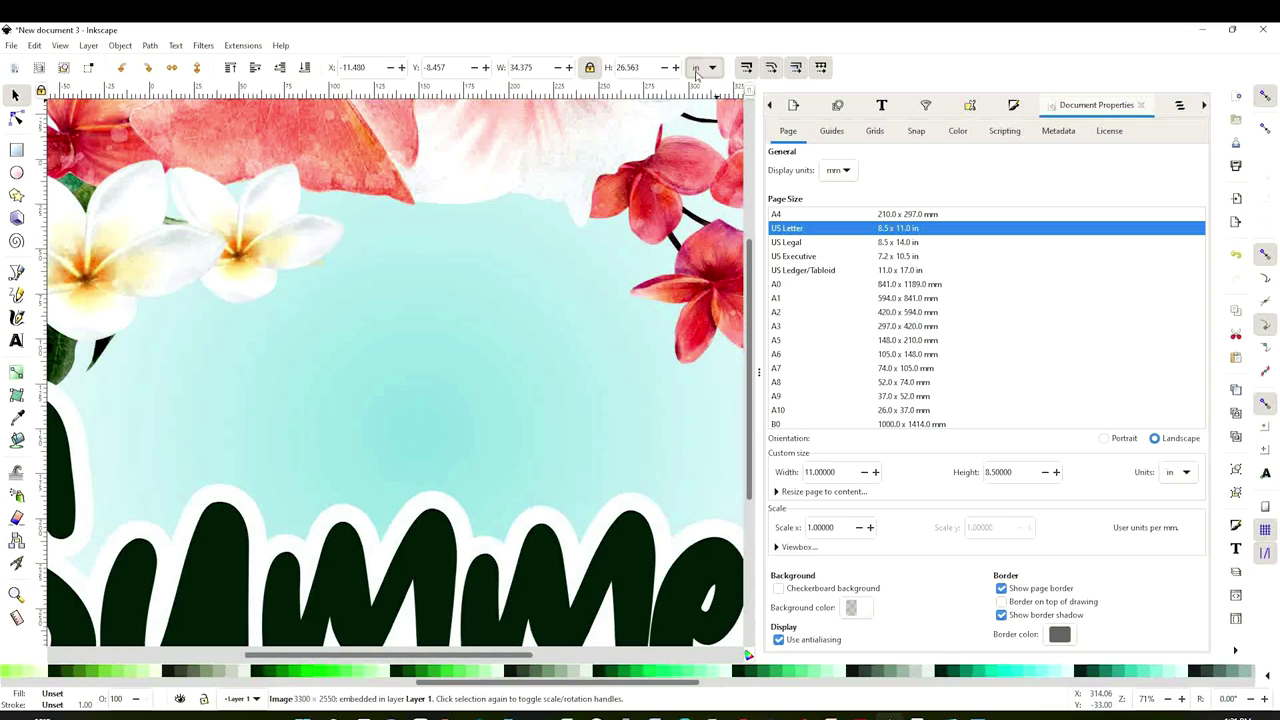
pyautogui.click(590, 70)
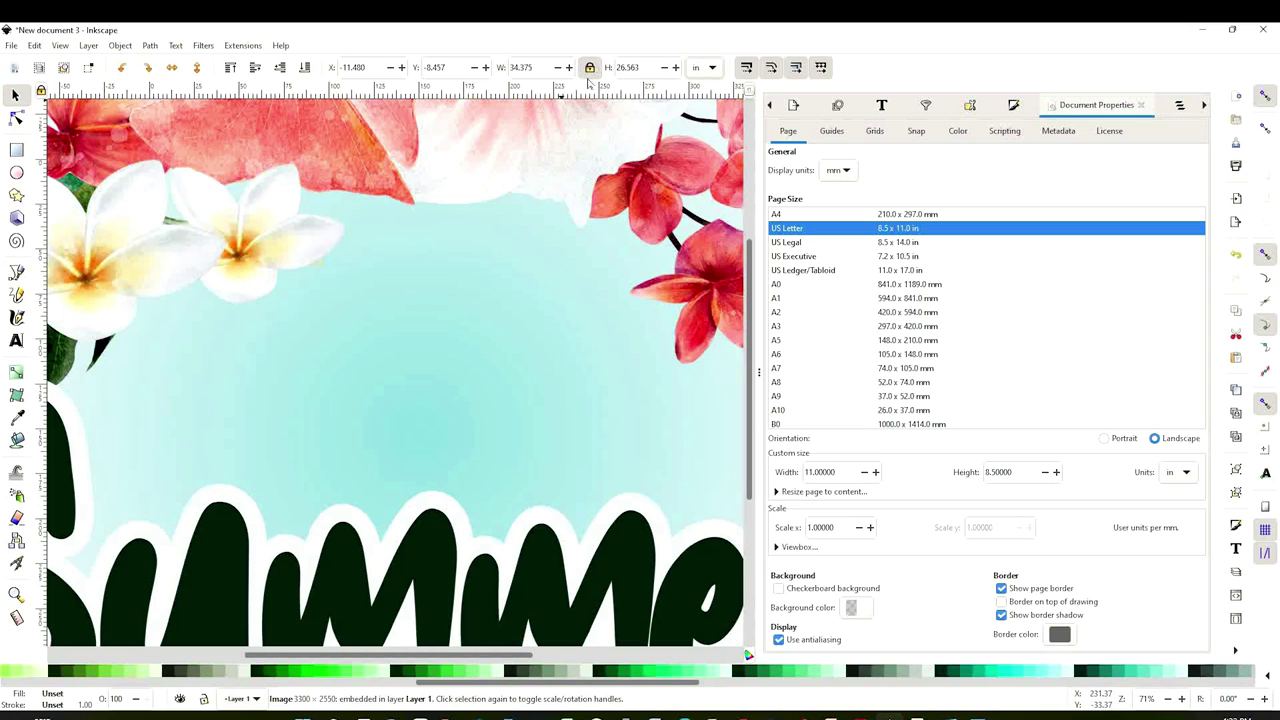
pyautogui.moveTo(543, 70); pyautogui.dragTo(497, 72)
pyautogui.write('11')
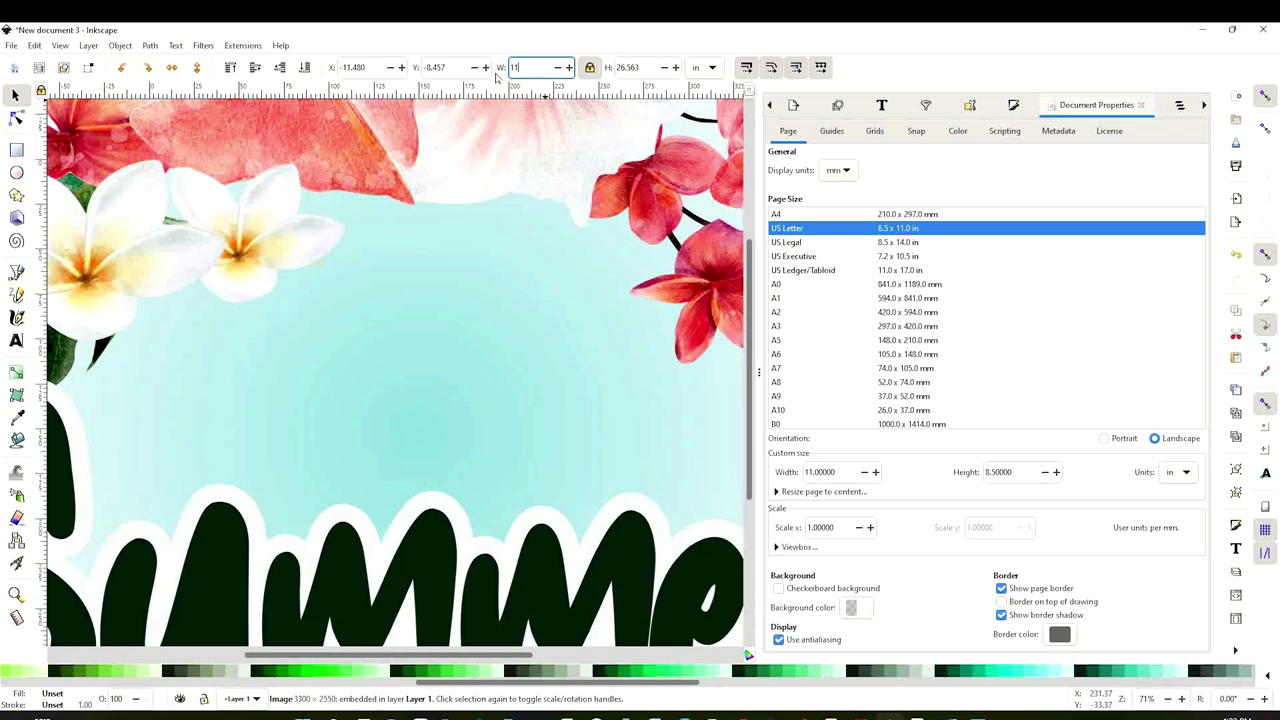
pyautogui.press('Return')
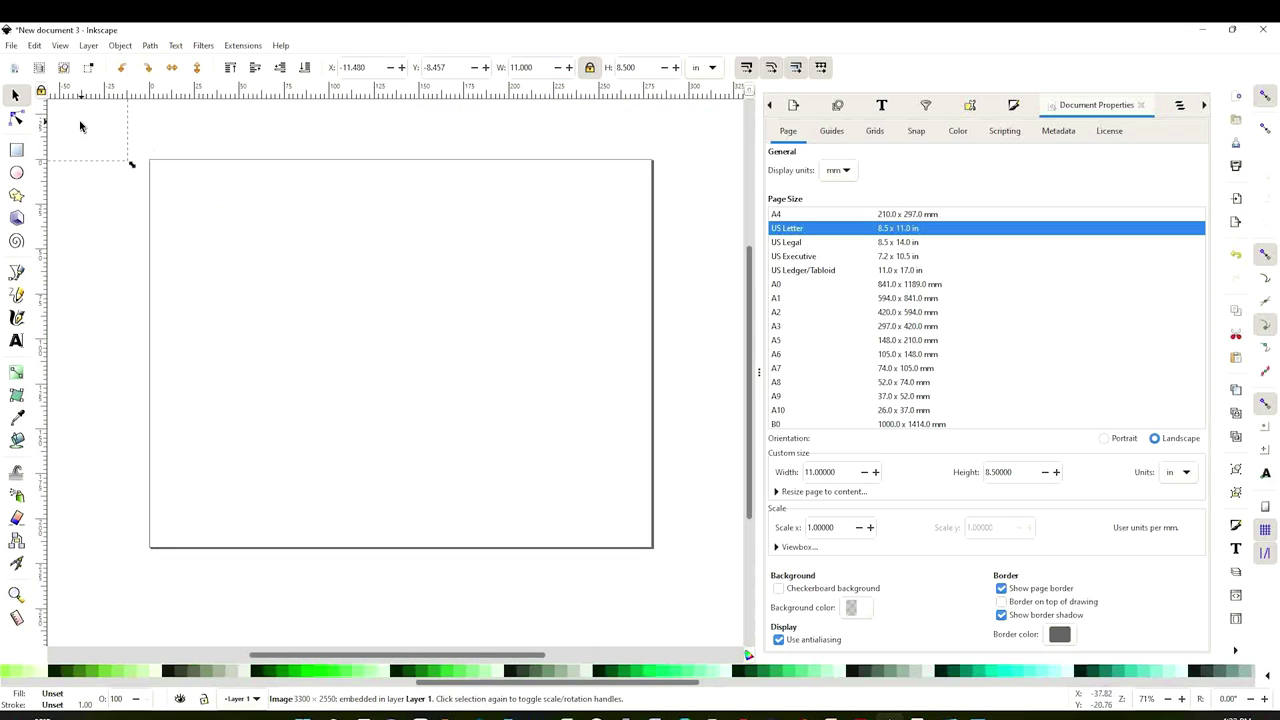
# - Move the resized Summer image onto the landscape page so that it fills the page, and deselect it
pyautogui.moveTo(446, 662); pyautogui.dragTo(374, 662)
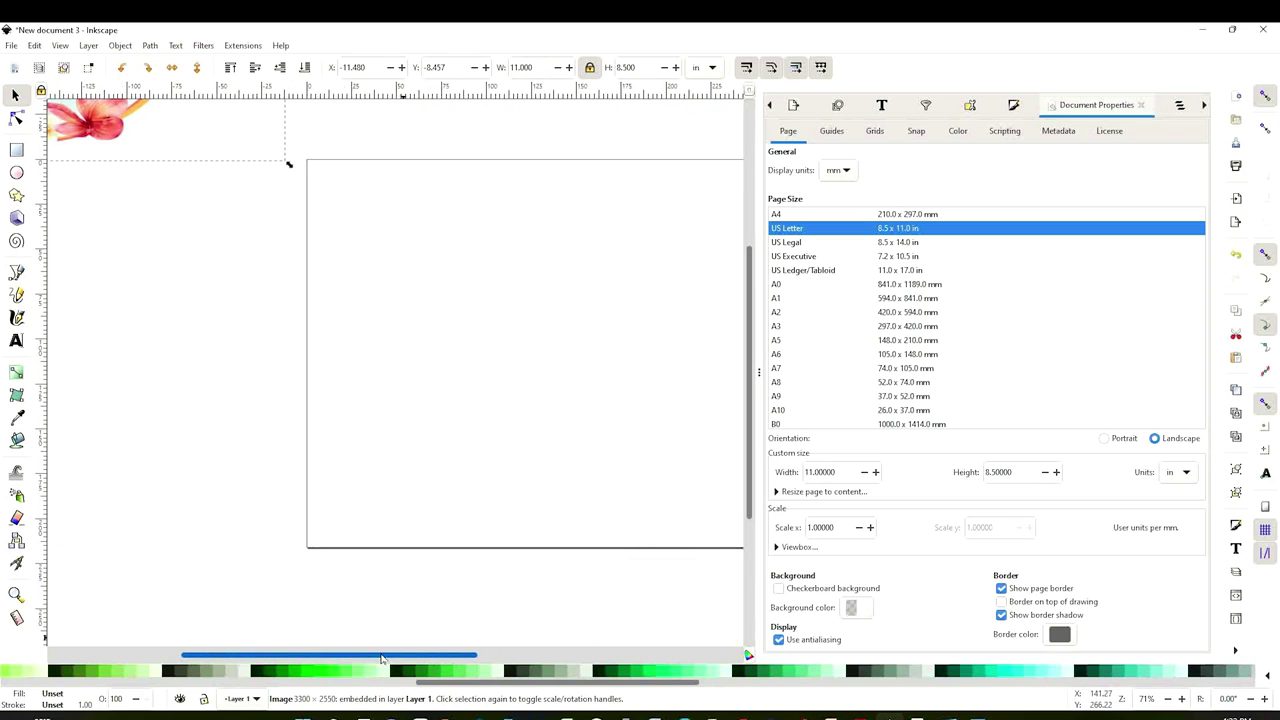
pyautogui.moveTo(248, 150); pyautogui.dragTo(644, 477)
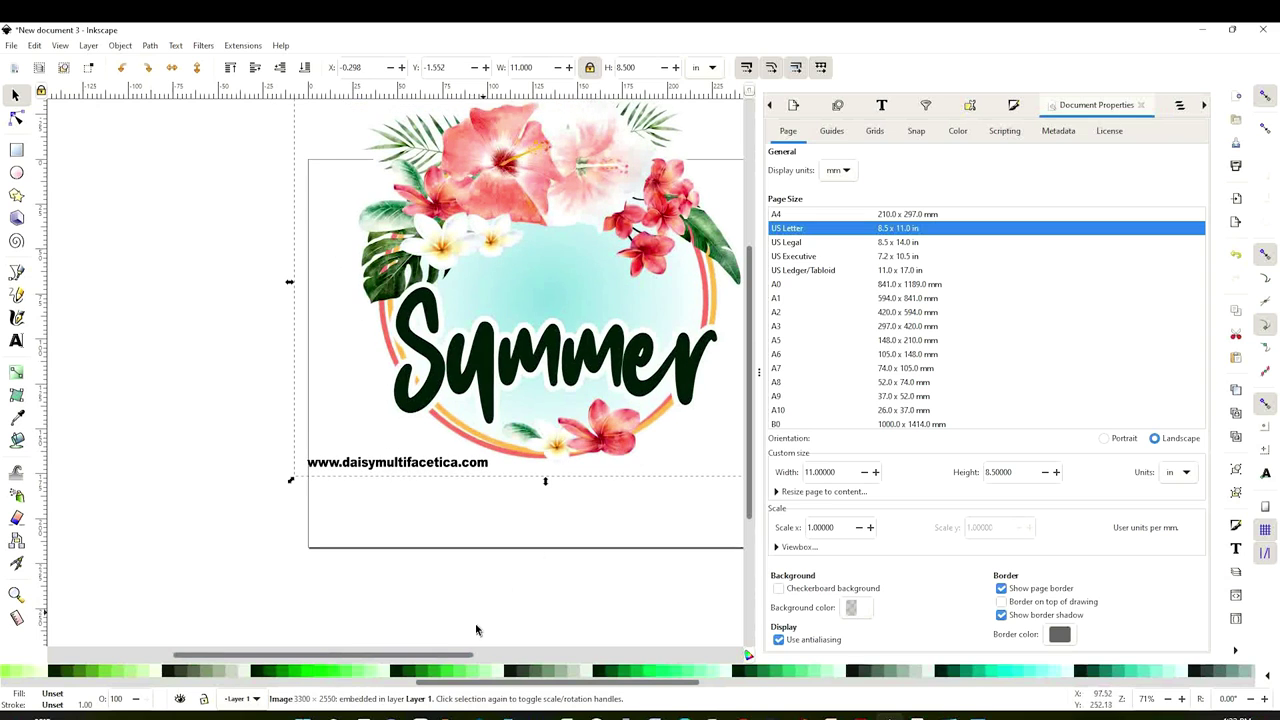
pyautogui.moveTo(452, 658); pyautogui.dragTo(509, 658)
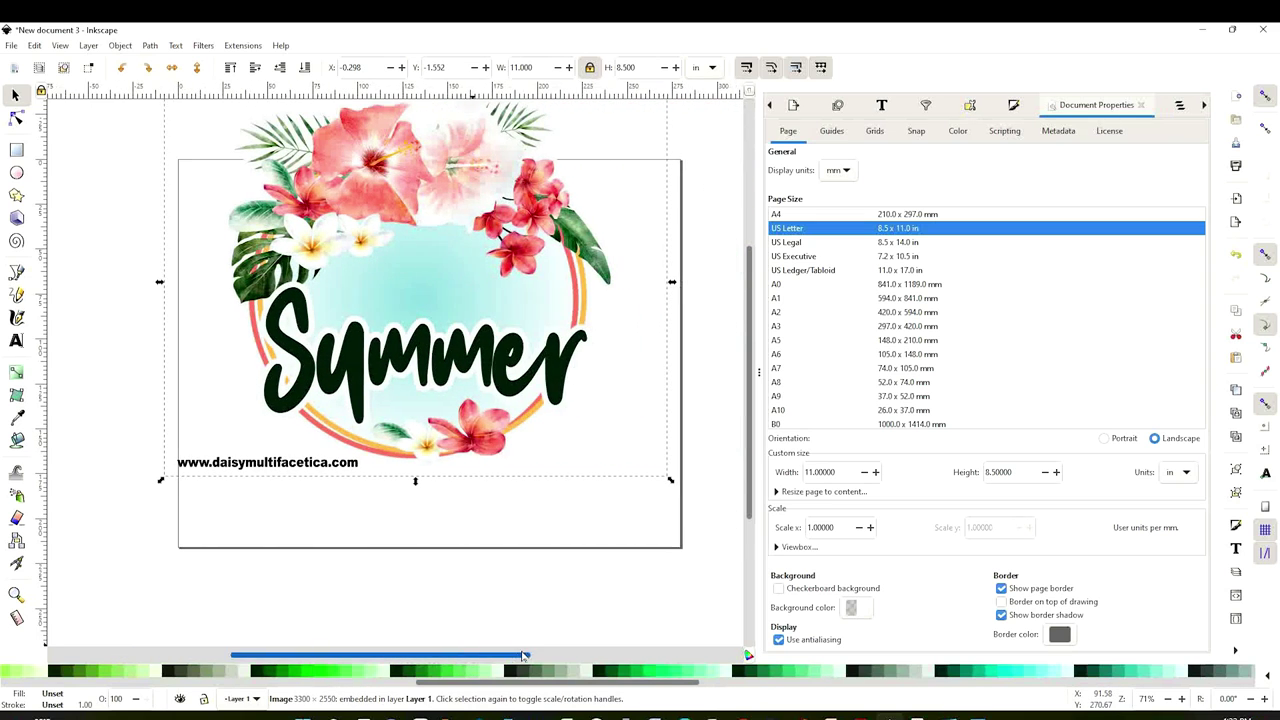
pyautogui.moveTo(450, 318); pyautogui.dragTo(450, 339)
pyautogui.click(379, 145)
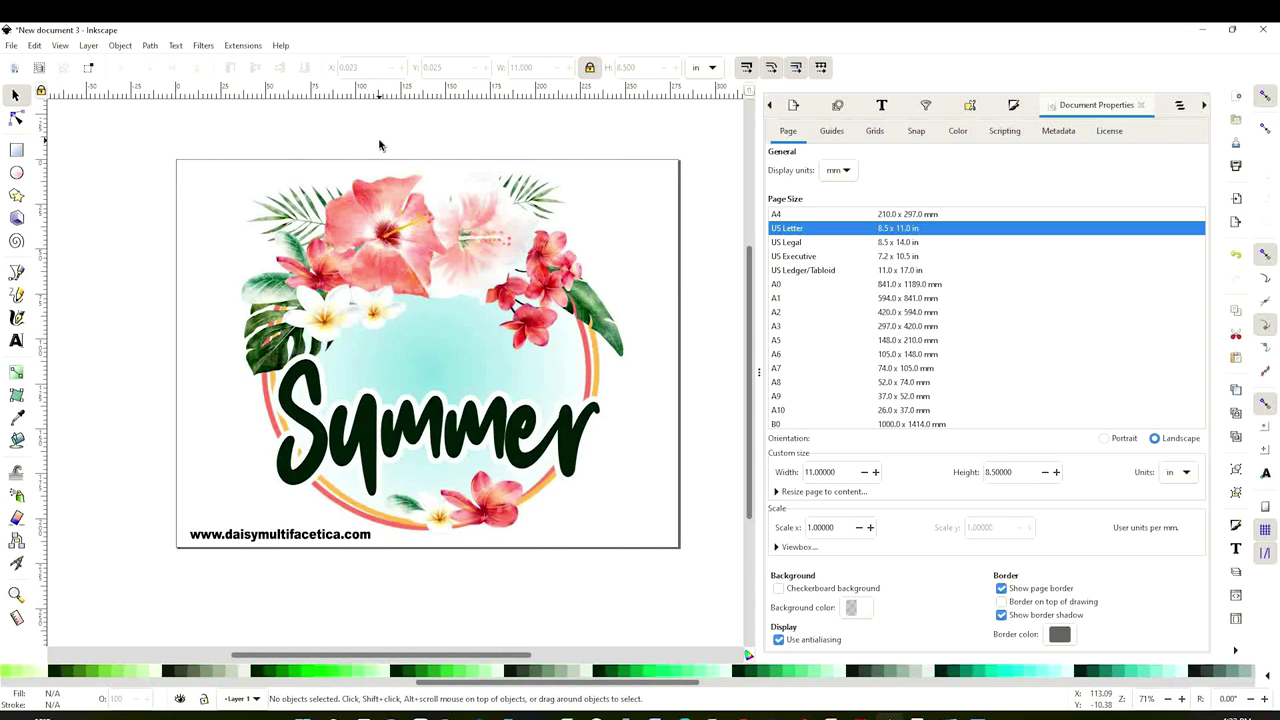
# - Start printing the document, choose the ET-15000 Series(Network) printer and open its printing preferences
pyautogui.click(12, 46)
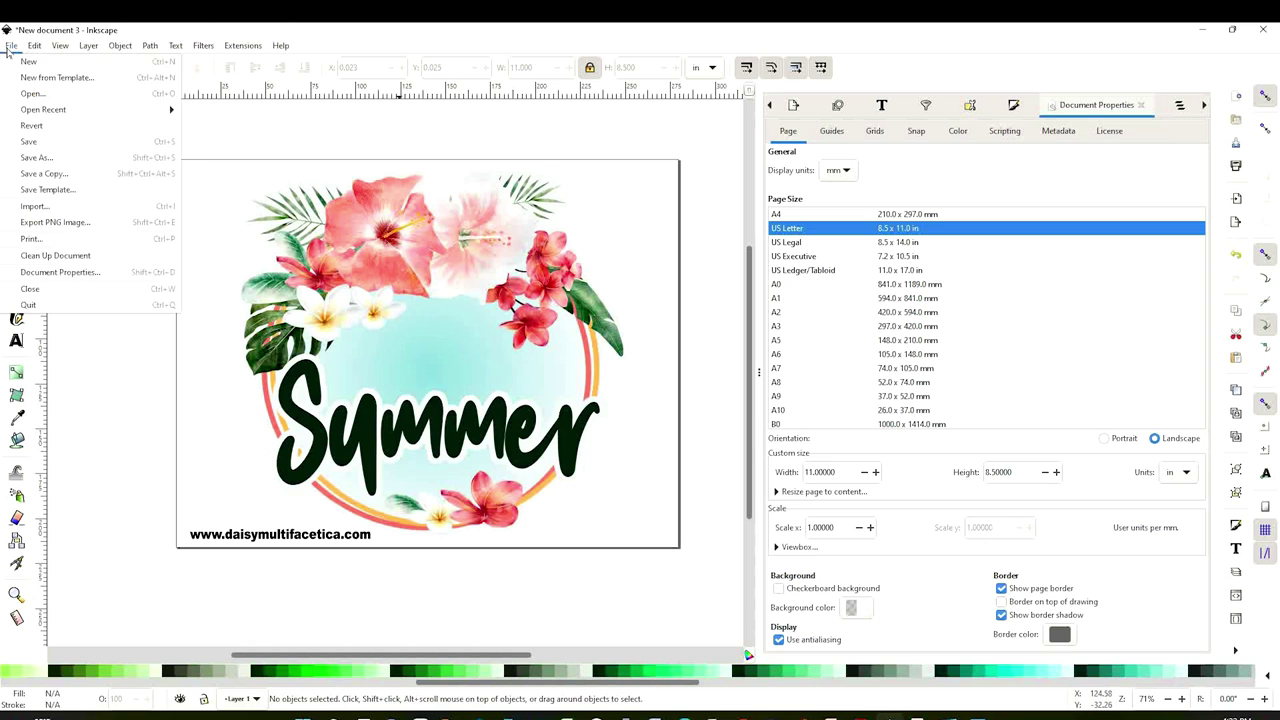
pyautogui.click(60, 240)
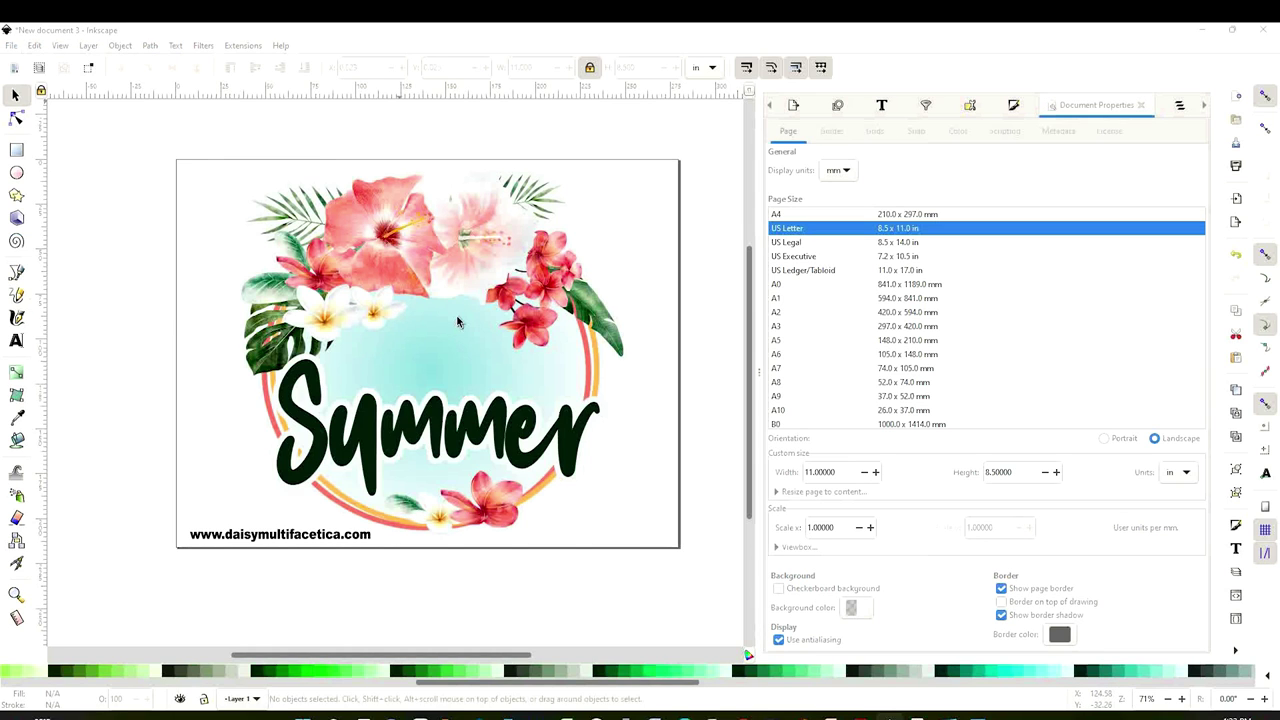
pyautogui.moveTo(232, 53); pyautogui.dragTo(490, 237)
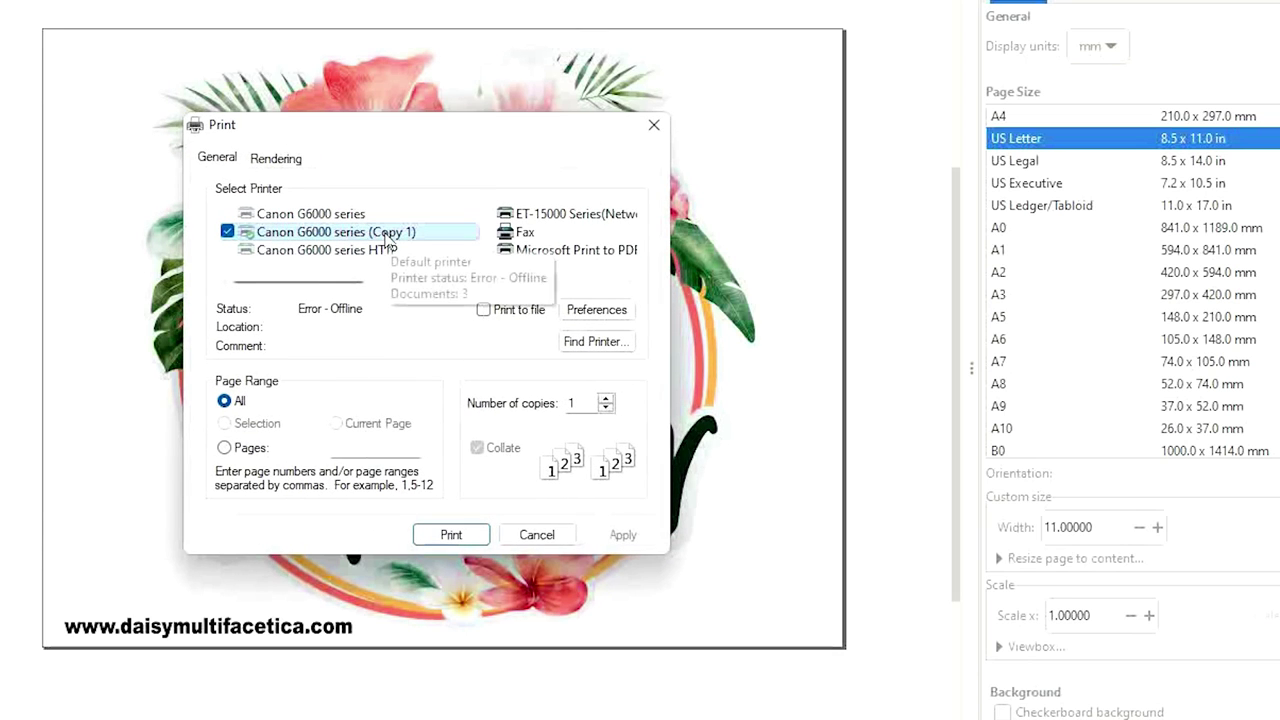
pyautogui.click(565, 213)
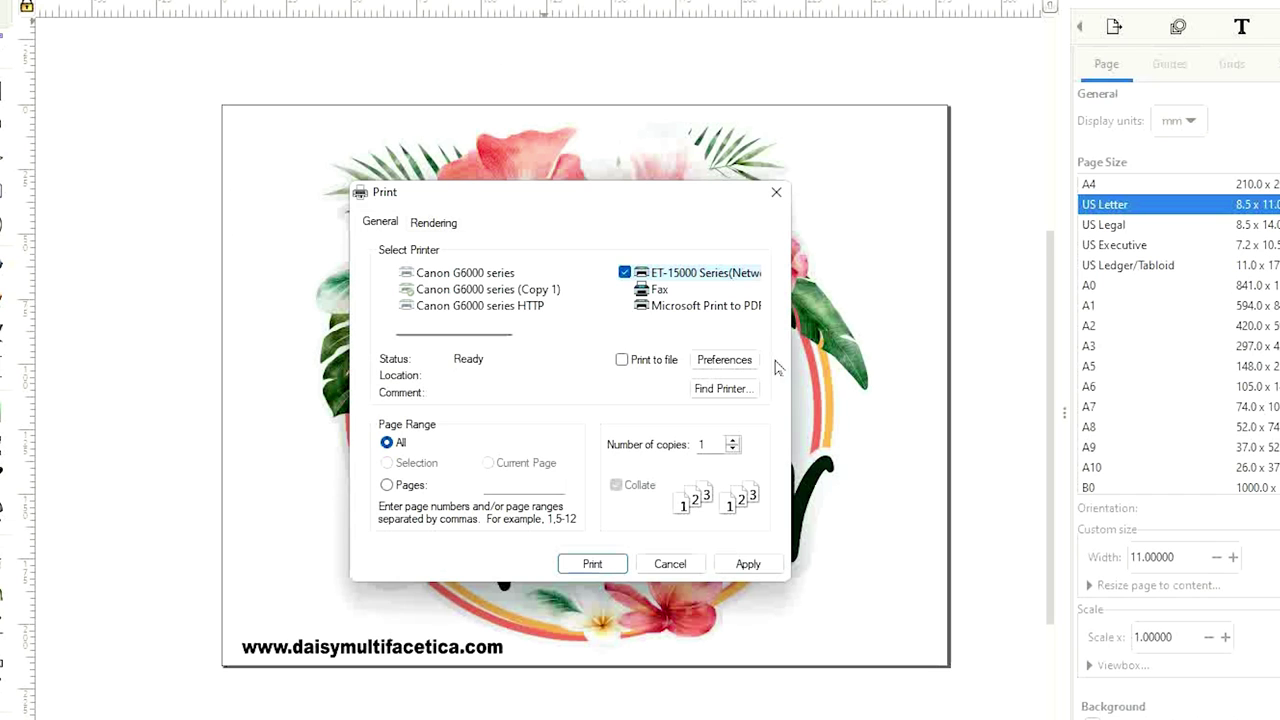
pyautogui.click(597, 309)
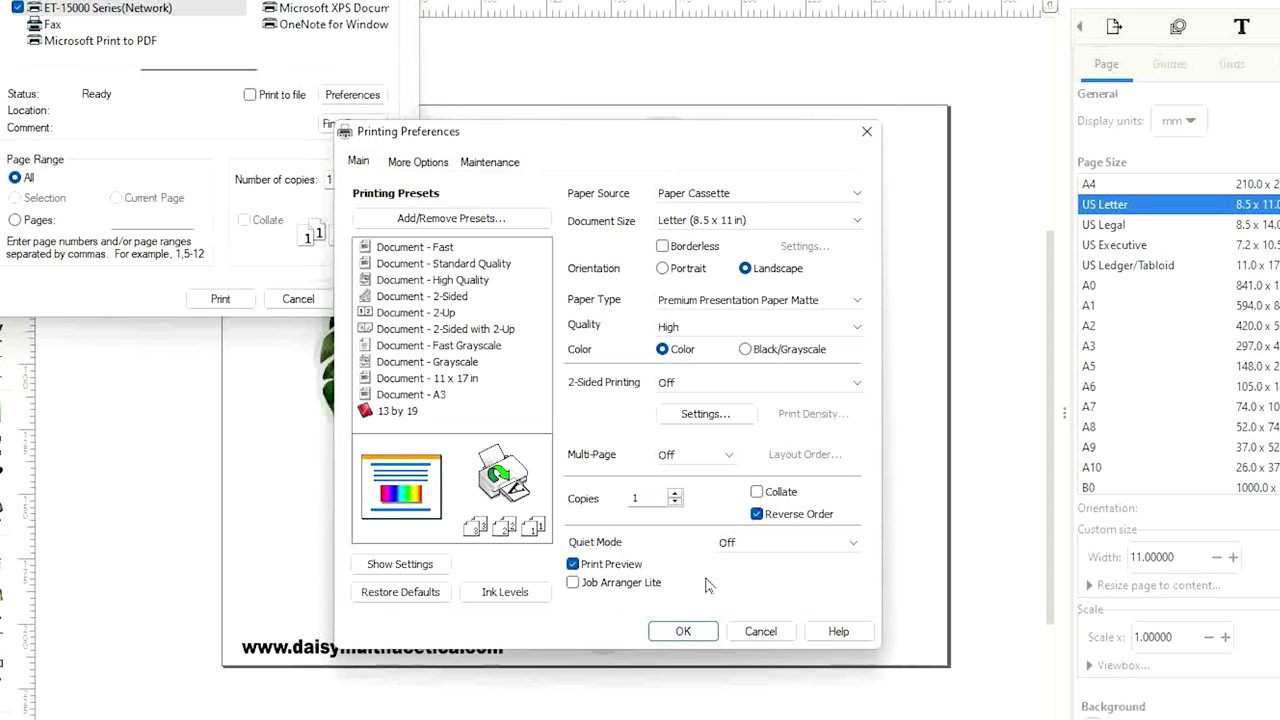
# - Toggle the printer's Mirror Image setting, accept the preferences and send the page to the print preview
pyautogui.click(432, 166)
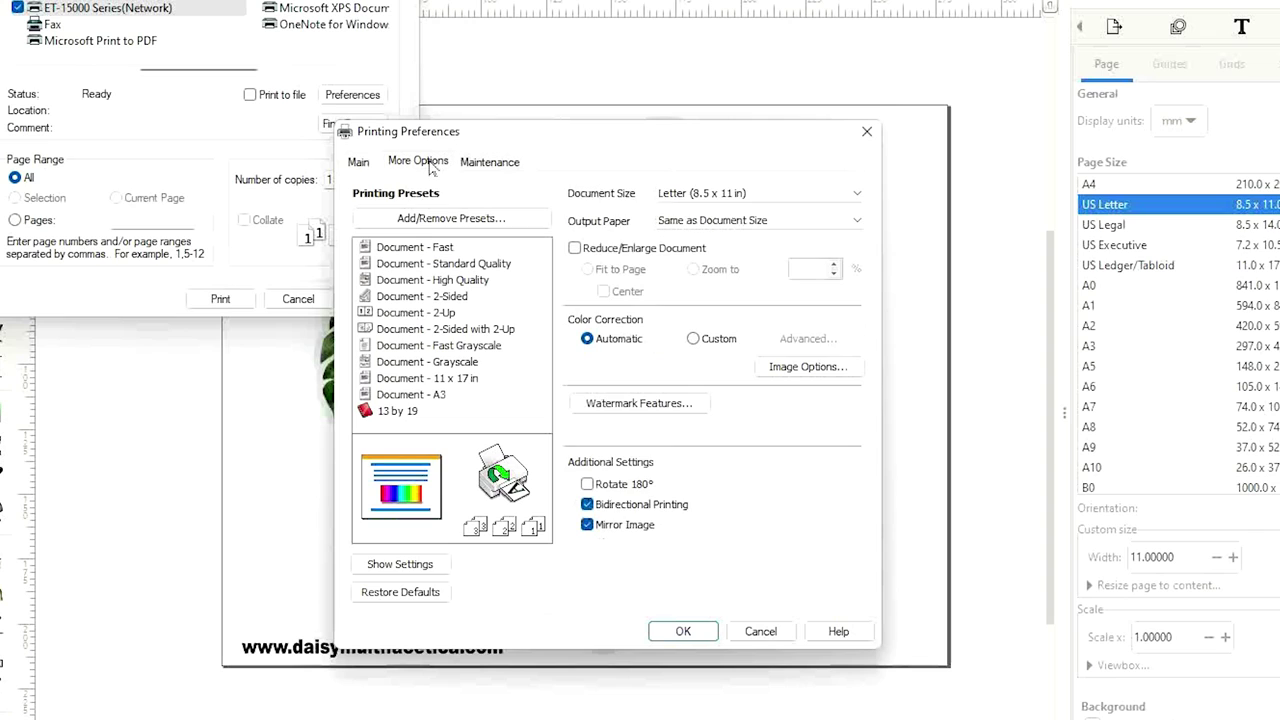
pyautogui.click(587, 525)
pyautogui.click(681, 631)
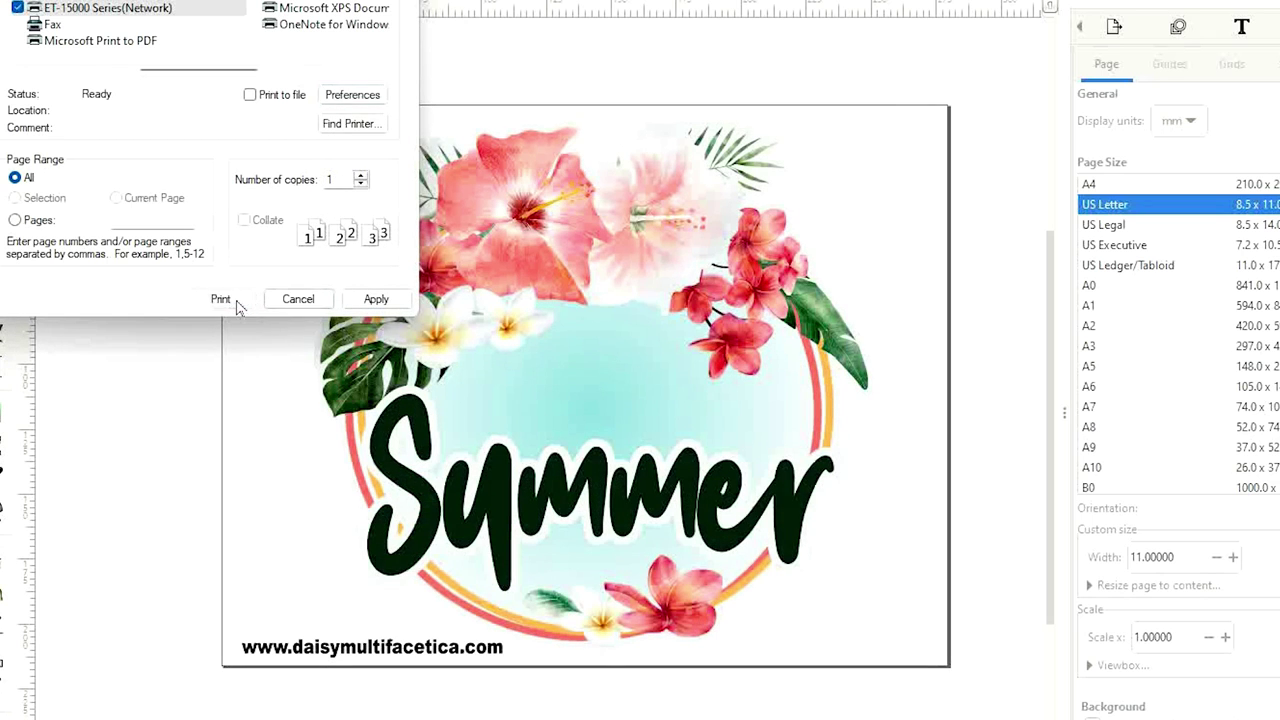
pyautogui.click(222, 299)
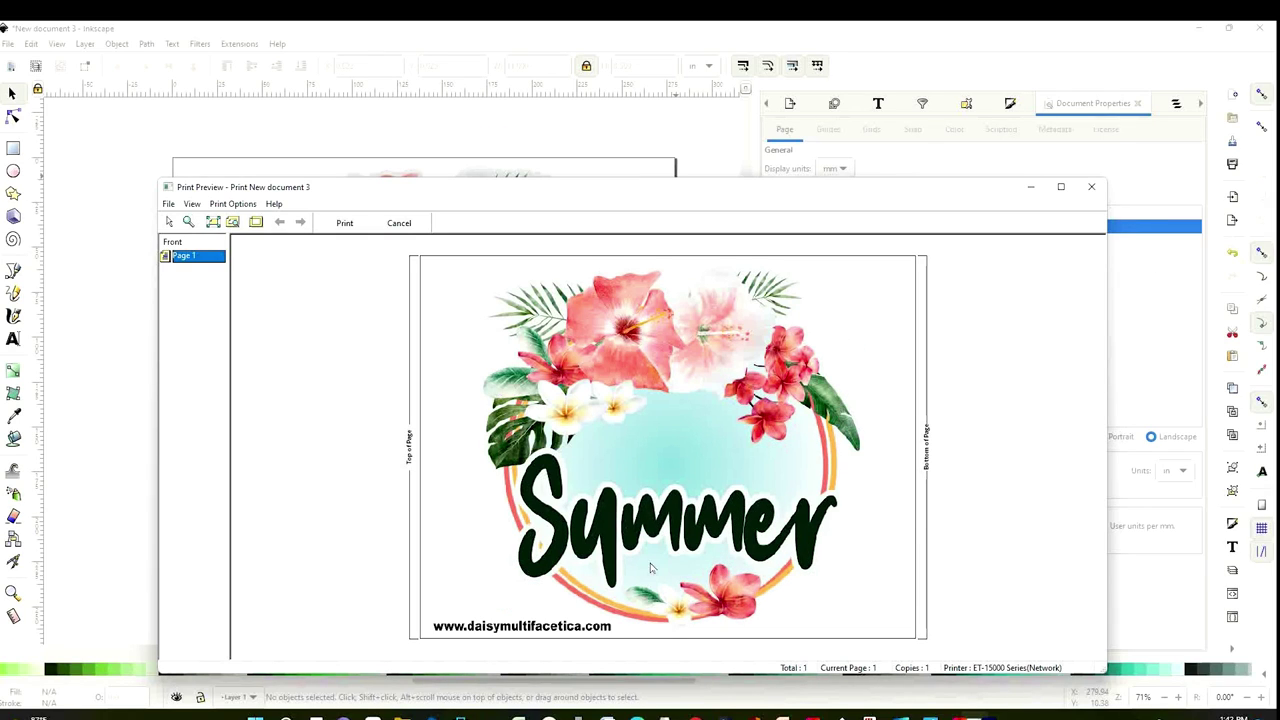